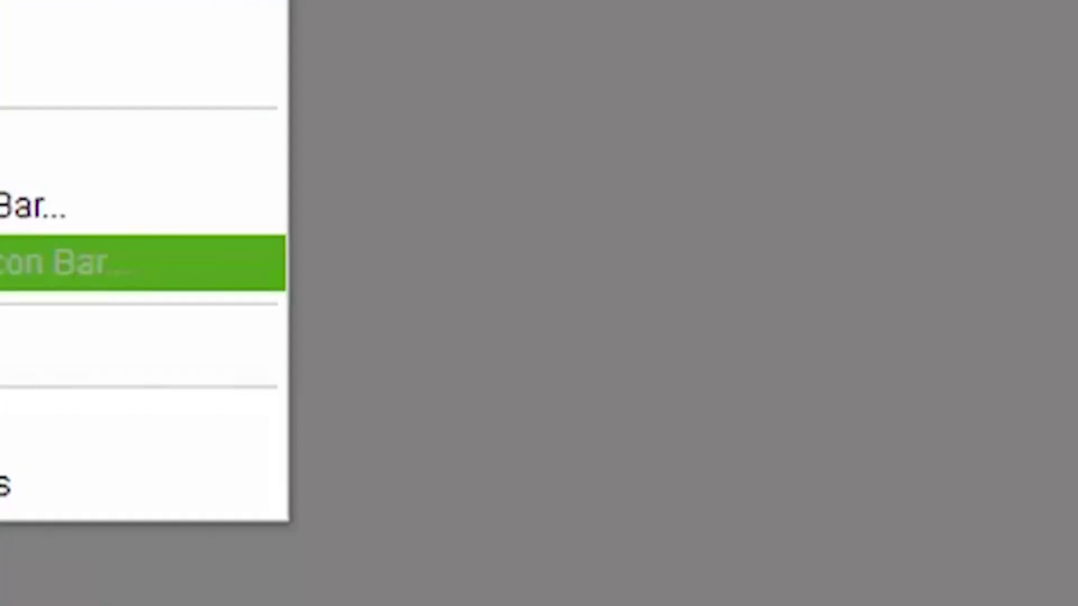
Step: Show the Favorites menu in the menu bar and open its Customize Favorites window, still empty
left_click(168, 347)
left_click(272, 48)
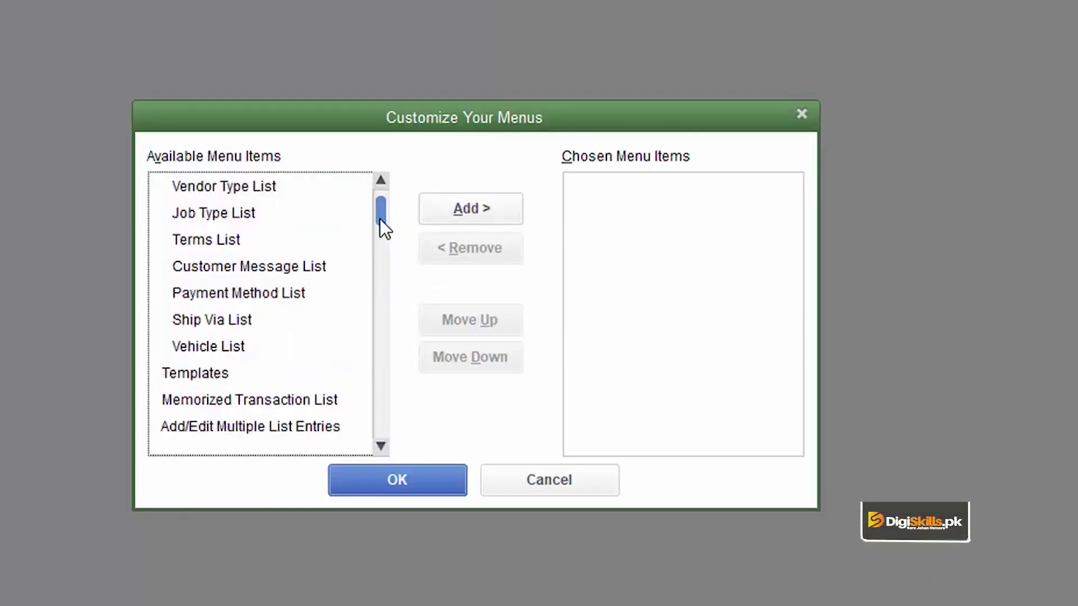
Step: Find 'Bulk Enter Business Details...' in Available Menu Items and add it to the Favorites chosen list
scroll(380, 213, "up", 1)
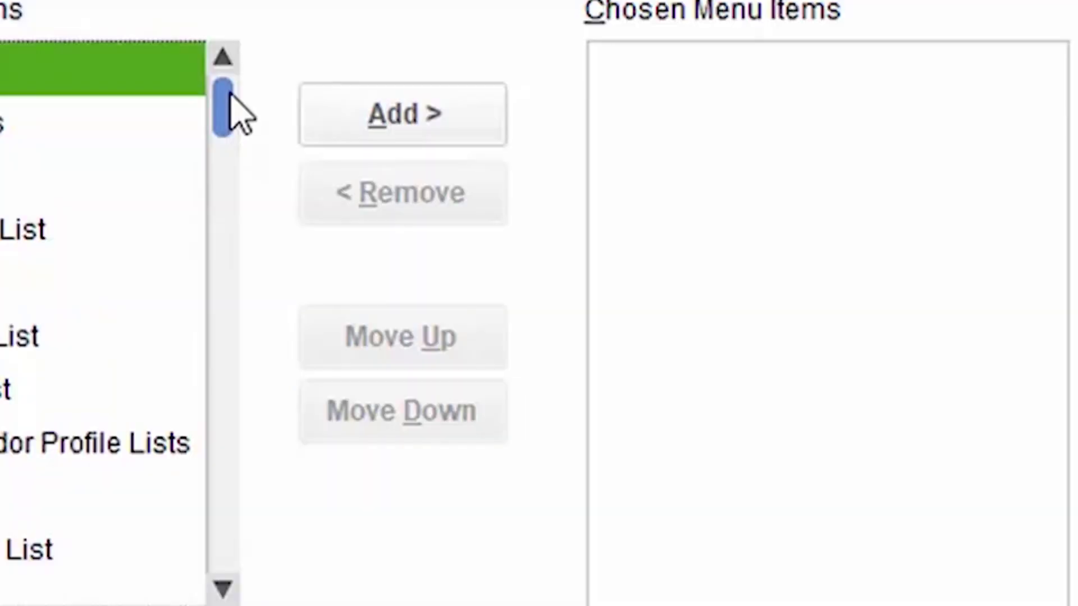
left_click(223, 588)
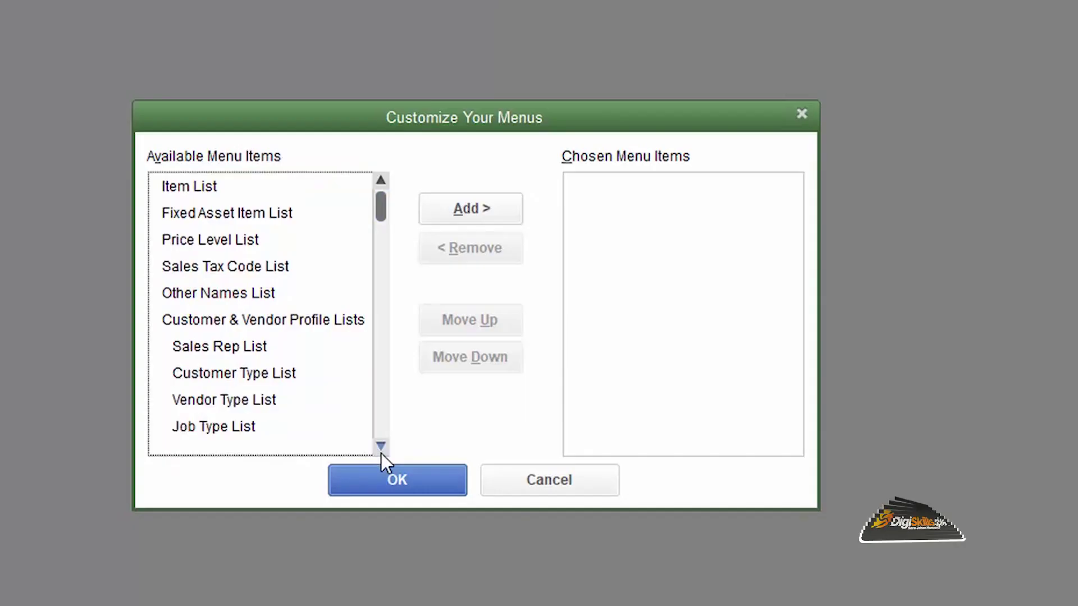
left_click(223, 588)
left_click(223, 589)
left_click(223, 588)
left_click(223, 589)
left_click(223, 588)
left_click(223, 588)
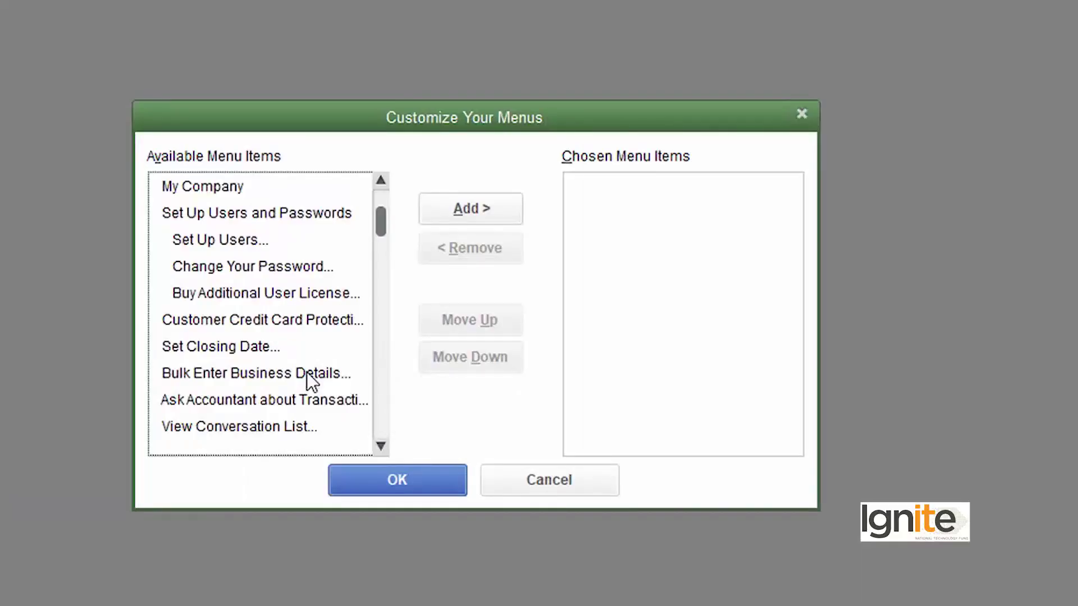
left_click(310, 375)
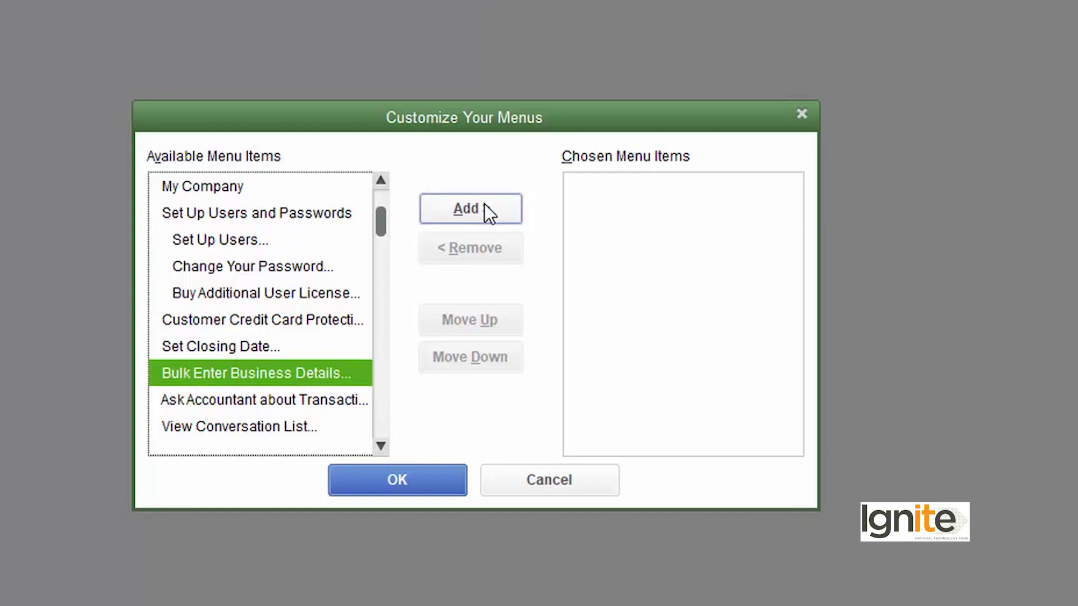
left_click(430, 107)
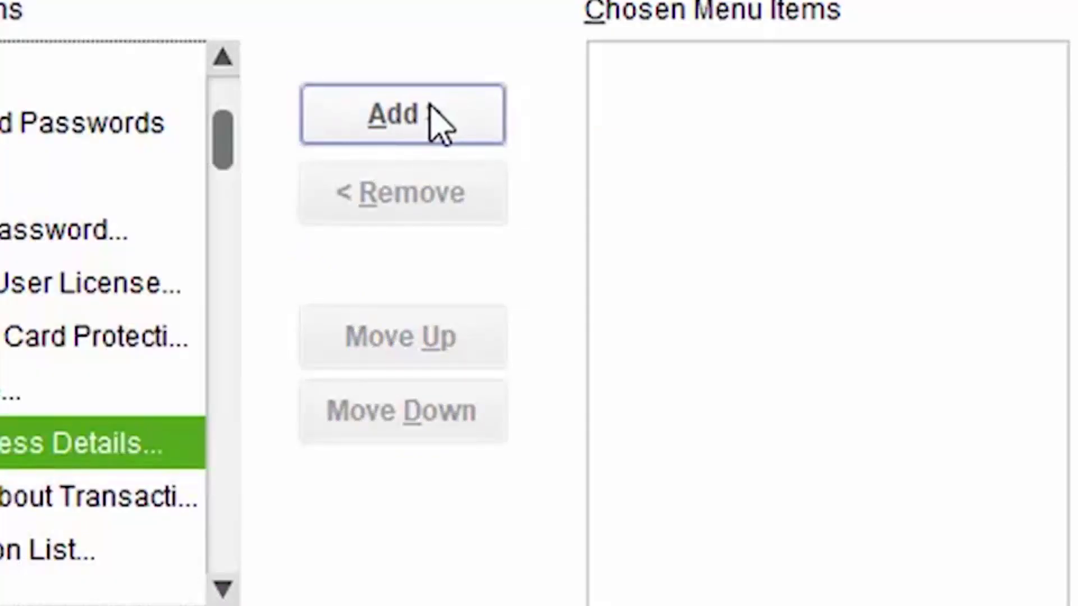
left_click(431, 106)
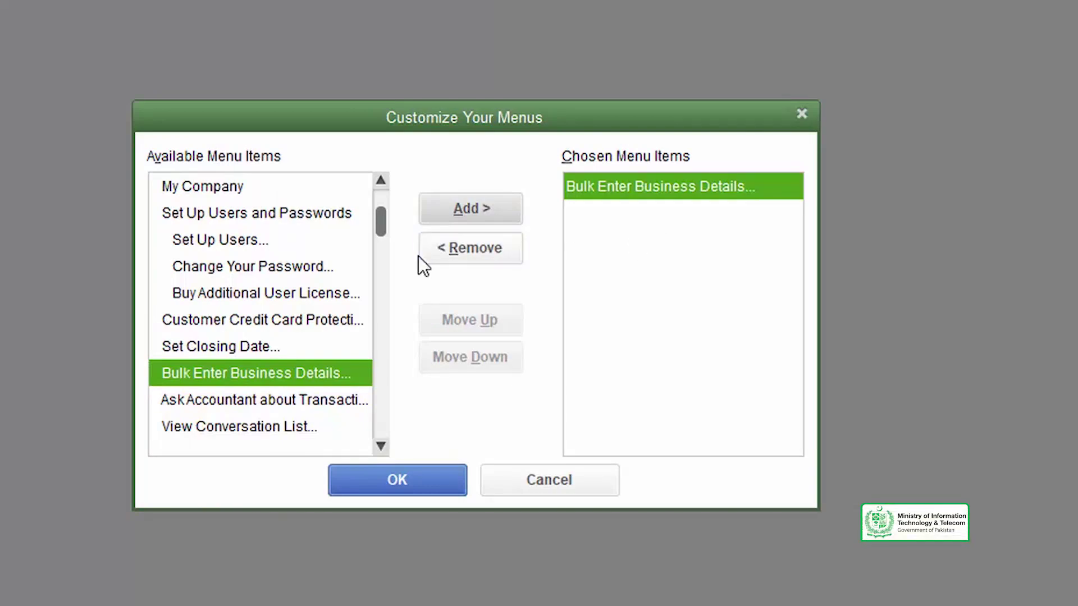
left_click(381, 446)
Step: Add Cash Flow Projector from Planning & Budgeting below Bulk Enter Business Details in chosen items
left_click(380, 446)
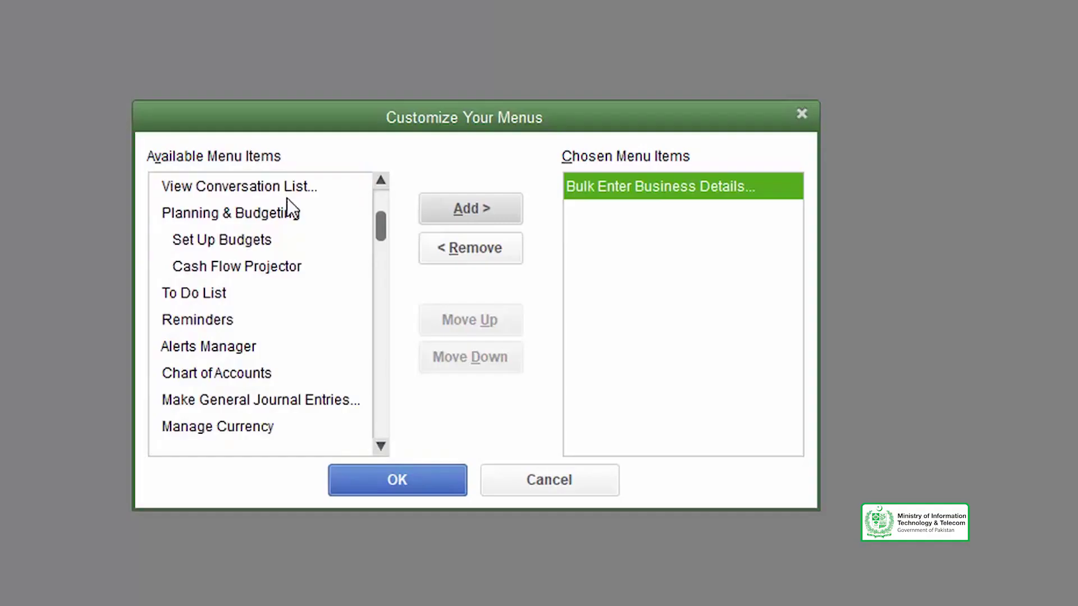
left_click(275, 266)
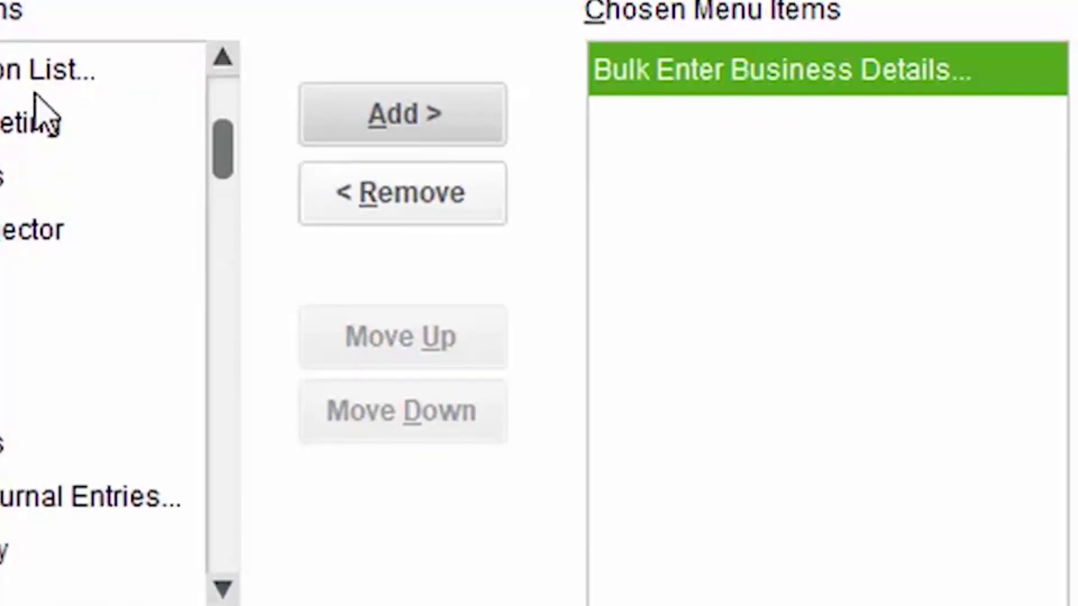
left_click(403, 114)
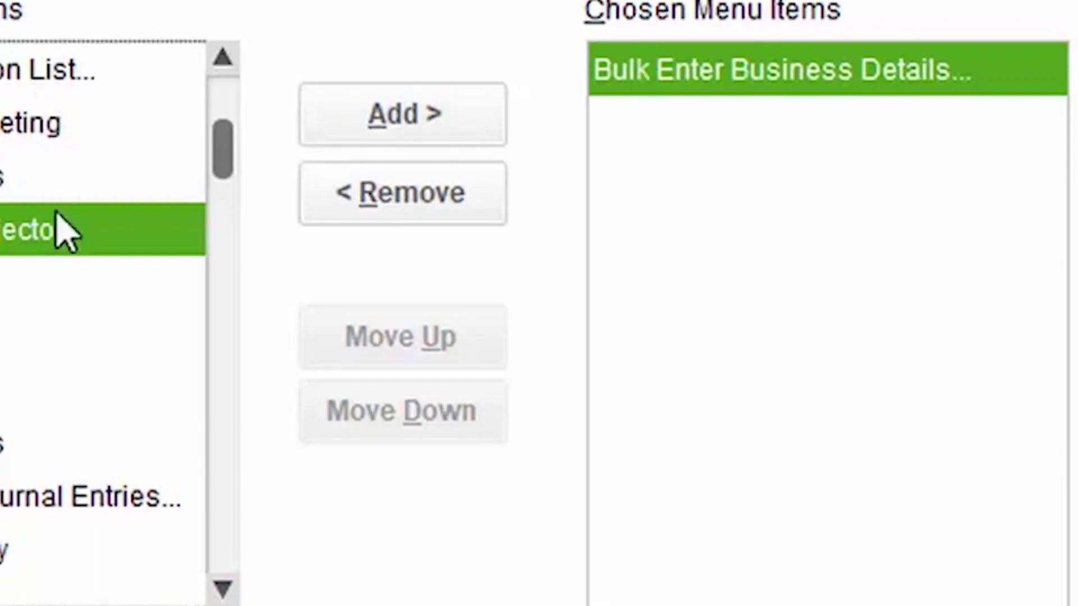
left_click(466, 208)
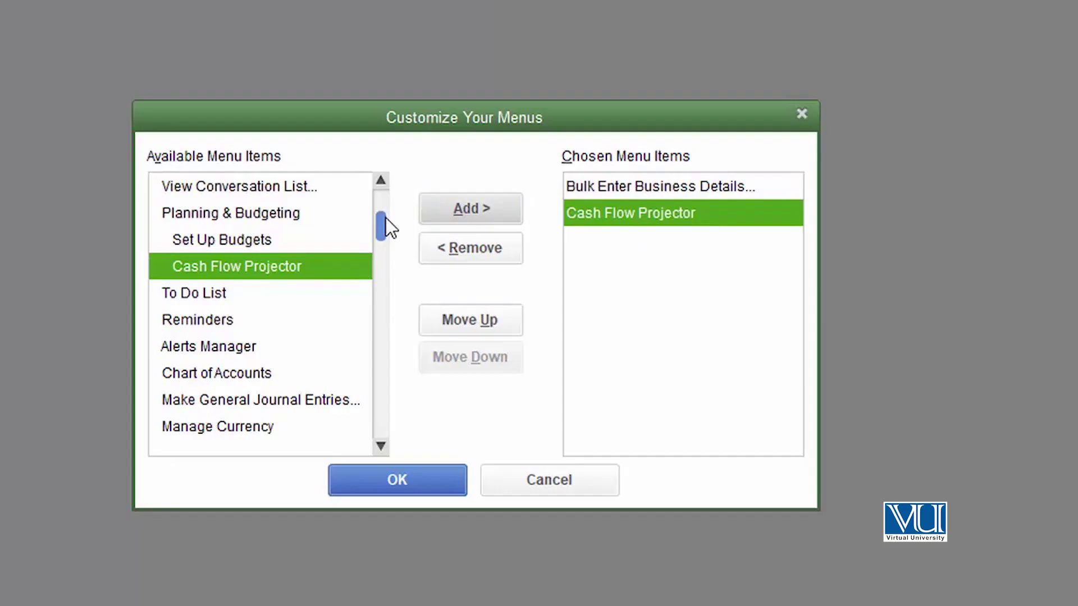
left_click_drag(233, 133, 235, 183)
left_click_drag(386, 242, 386, 234)
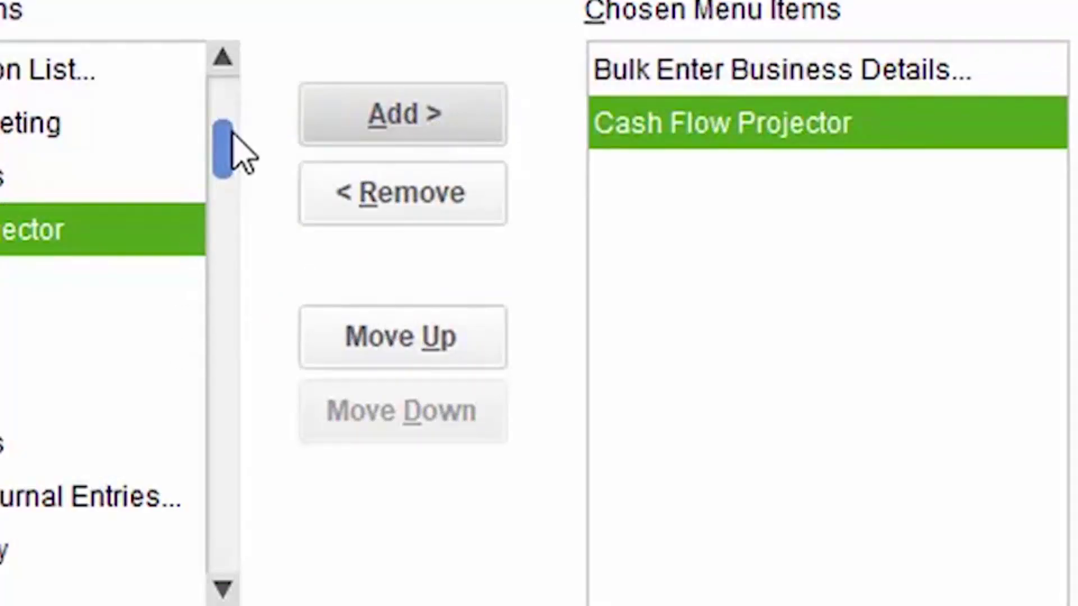
left_click_drag(227, 143, 230, 174)
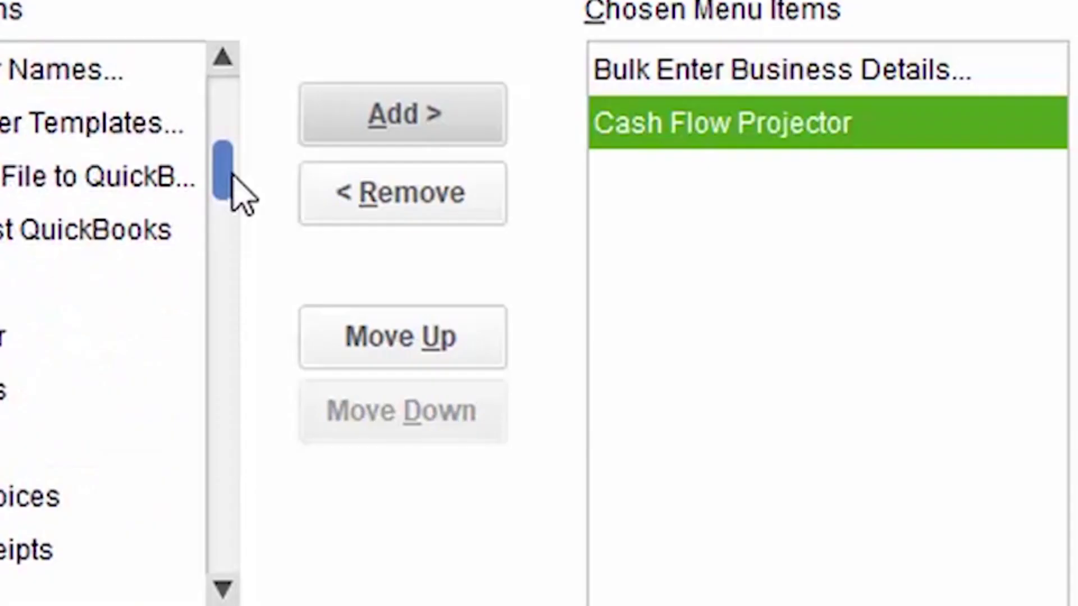
scroll(235, 175, "up", 1)
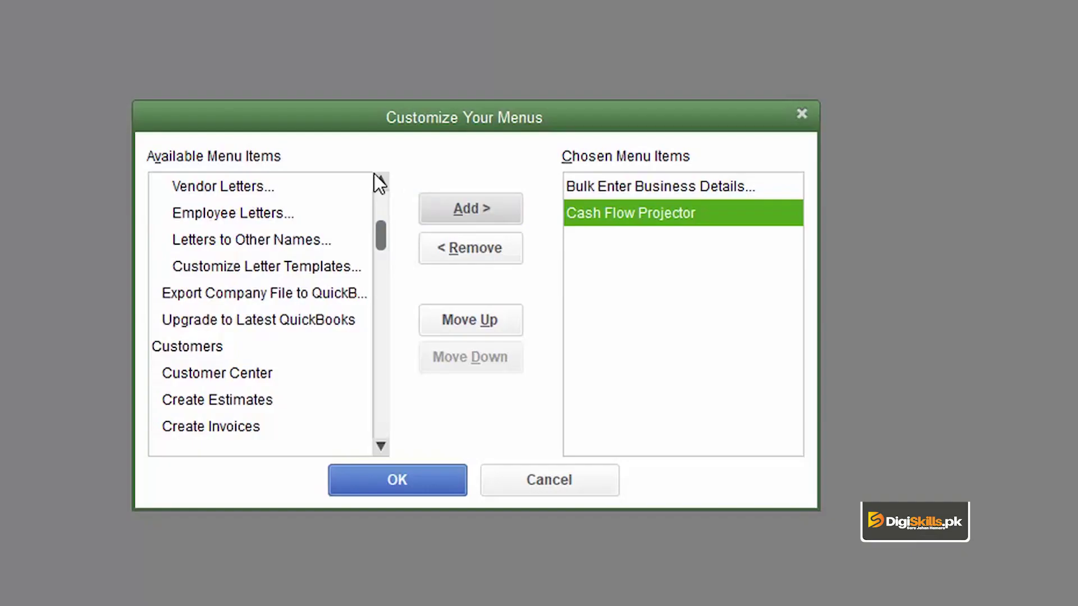
Step: Add 'Collection Letters...' from the top of Available Menu Items to the Favorites chosen list
left_click(222, 57)
left_click(223, 57)
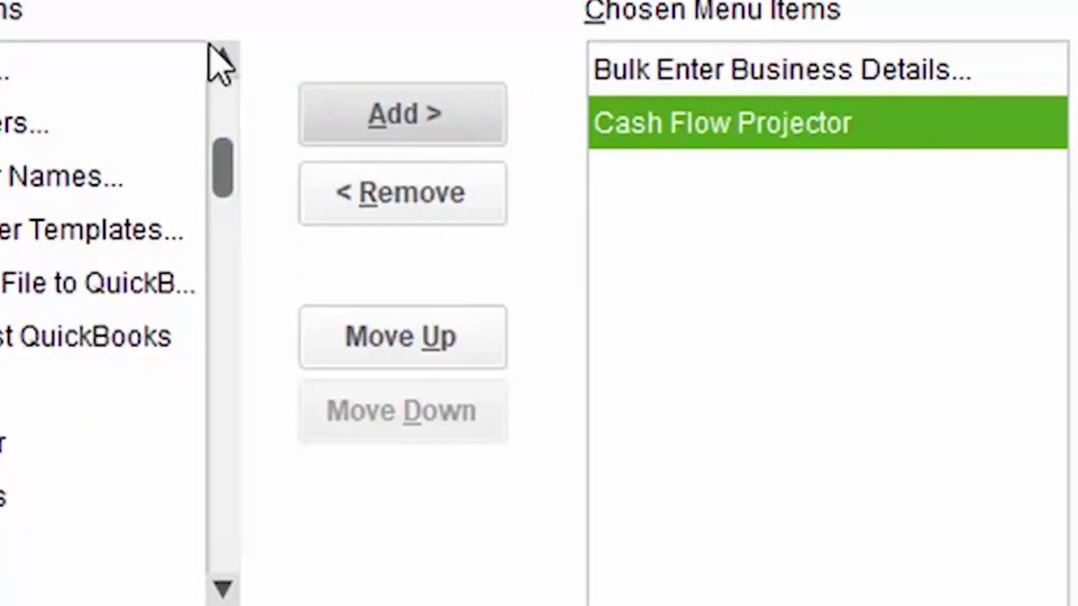
left_click(222, 53)
left_click(223, 57)
left_click(182, 82)
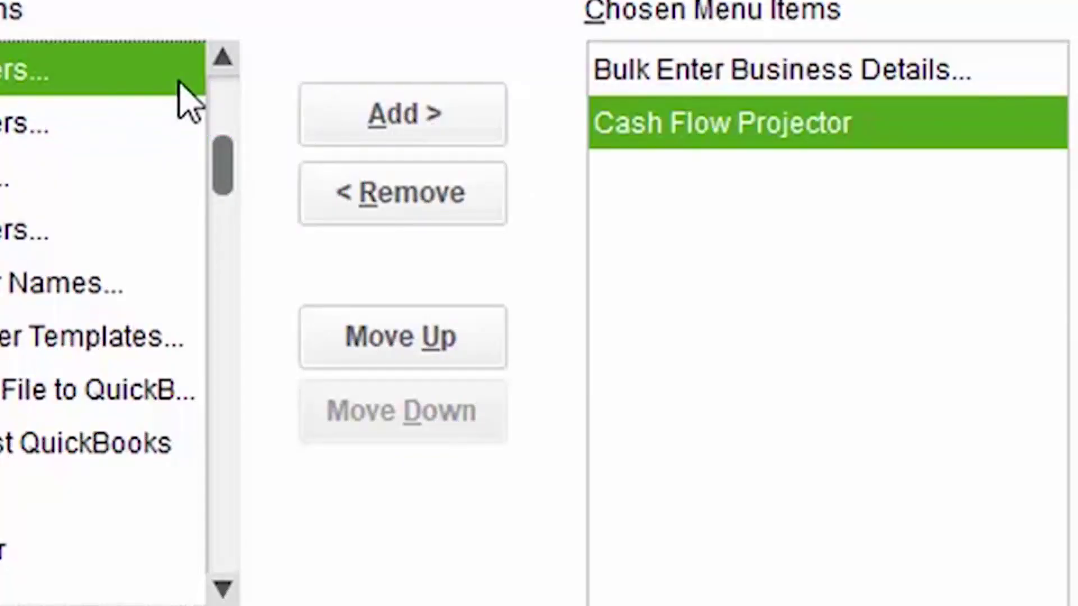
left_click(402, 114)
left_click(489, 214)
Step: Remove Cash Flow Projector from the chosen Favorites items
left_click(595, 134)
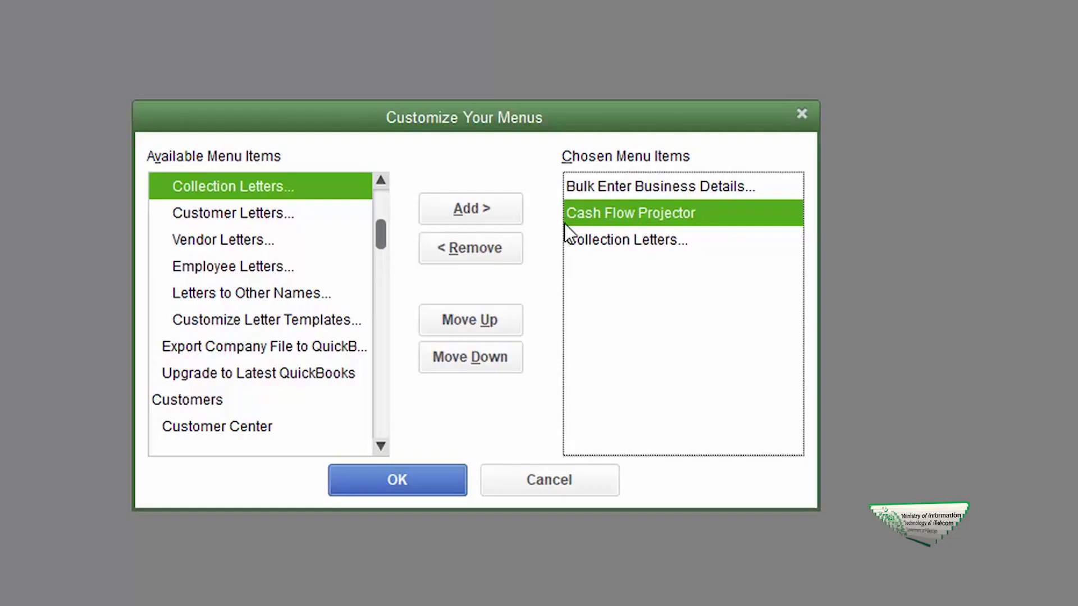
left_click(360, 198)
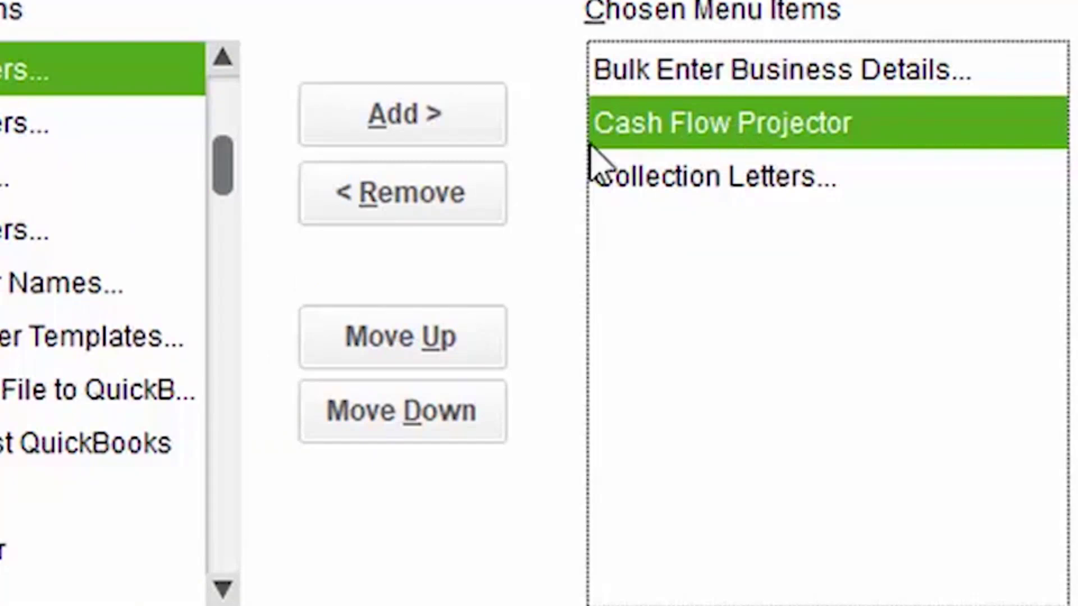
left_click(355, 221)
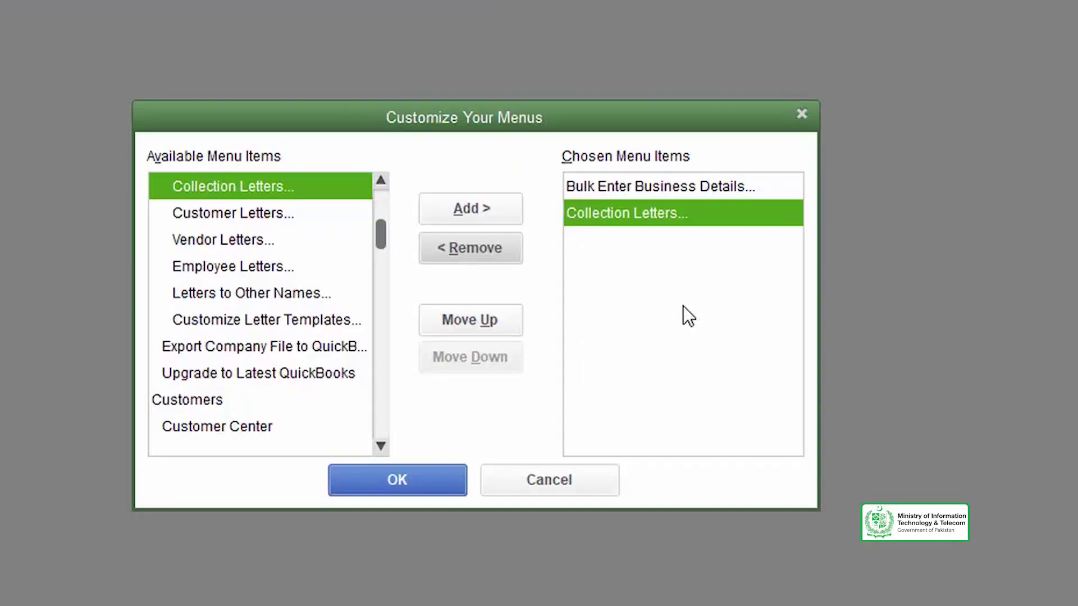